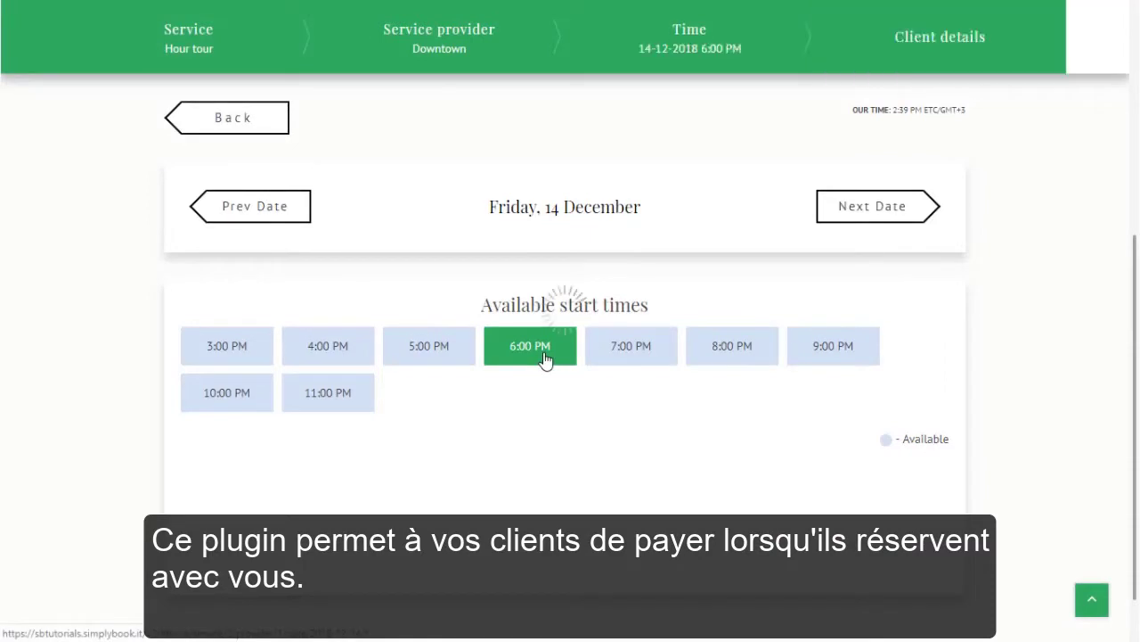
Step: Confirm the Hour tour booking with Downtown for 14-12-2018 at 6:00 PM
{"action": "left_click", "coordinate": [818, 563]}
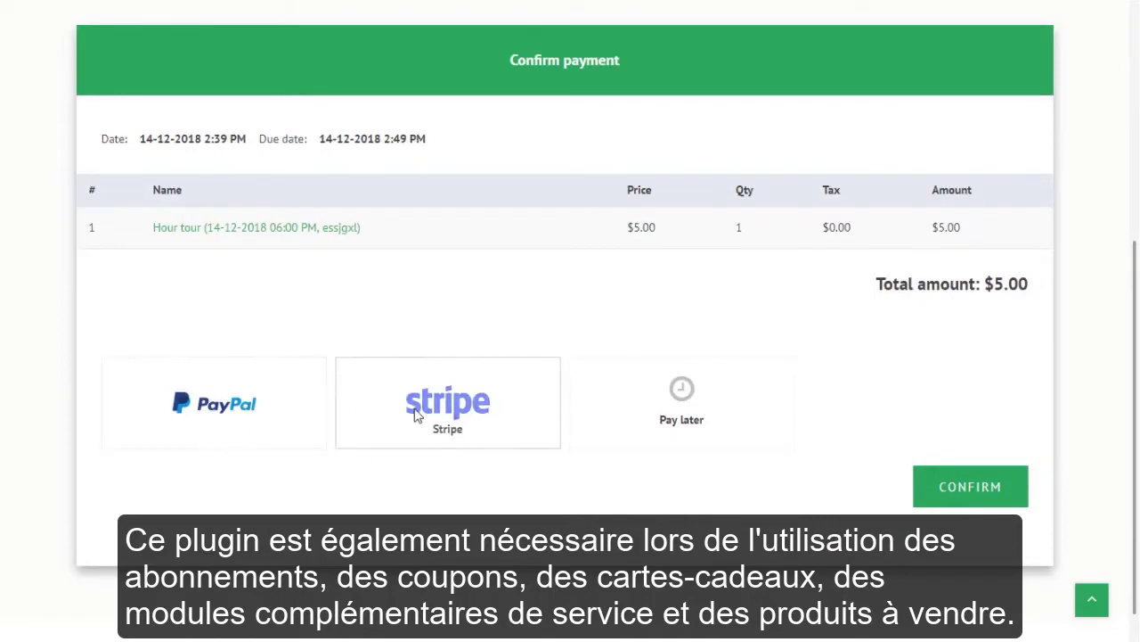
Step: Enable the Accept payments custom feature from the Business enhancements category
{"action": "left_click", "coordinate": [18, 29]}
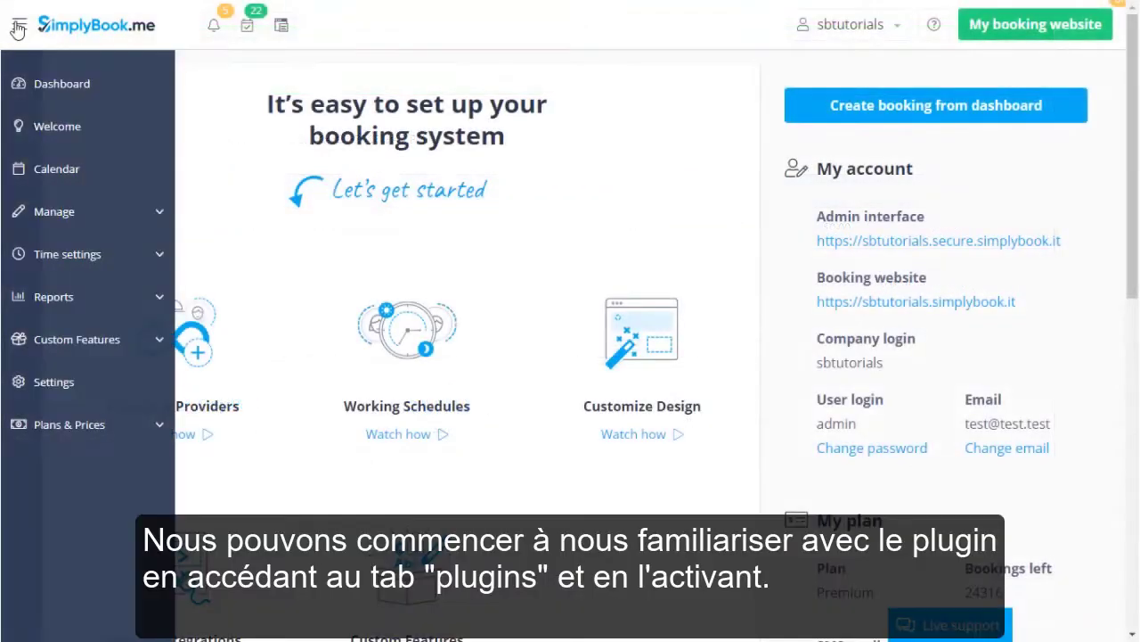
{"action": "left_click", "coordinate": [36, 340]}
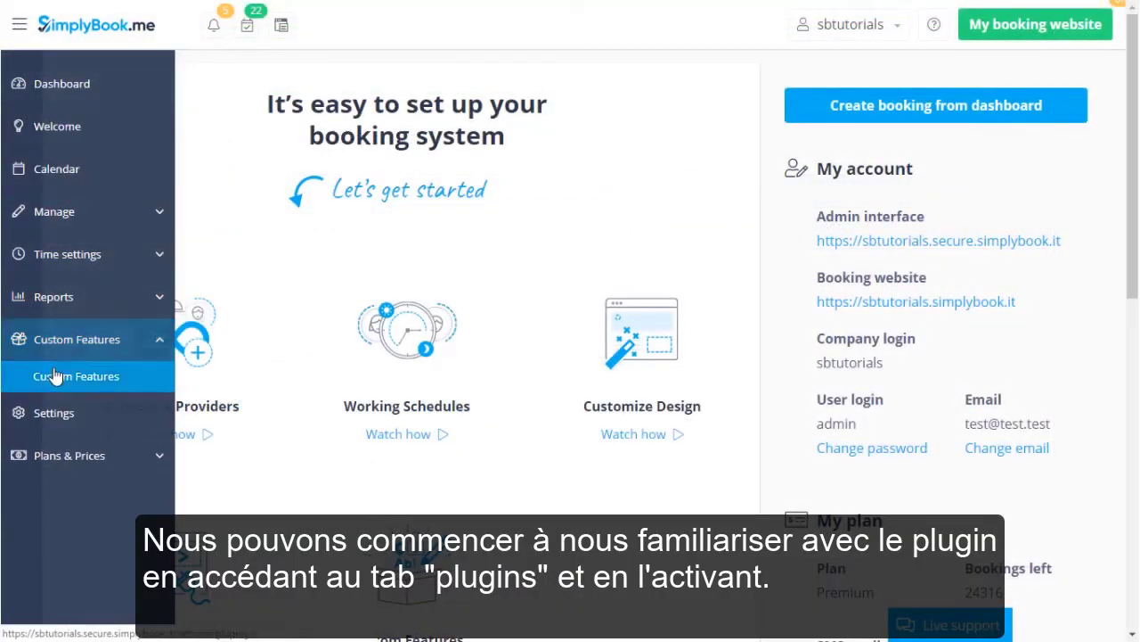
{"action": "left_click", "coordinate": [56, 376]}
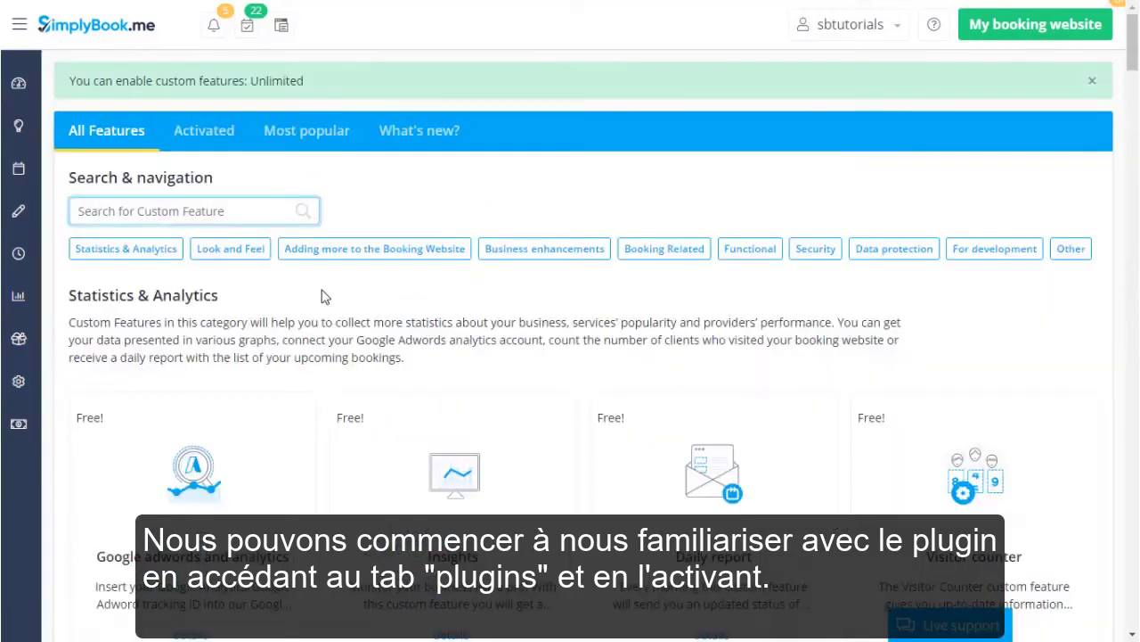
{"action": "left_click", "coordinate": [526, 249]}
{"action": "left_click", "coordinate": [205, 453]}
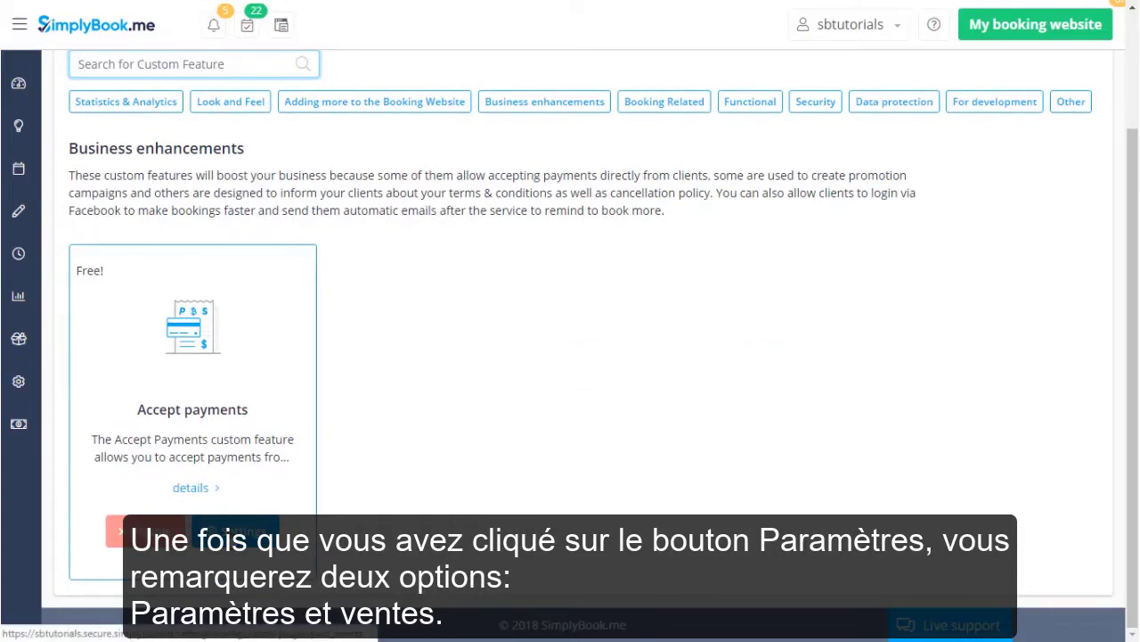
Step: Open the Accept payments settings and choose USD (US Dollar) as the company currency
{"action": "left_click", "coordinate": [231, 533]}
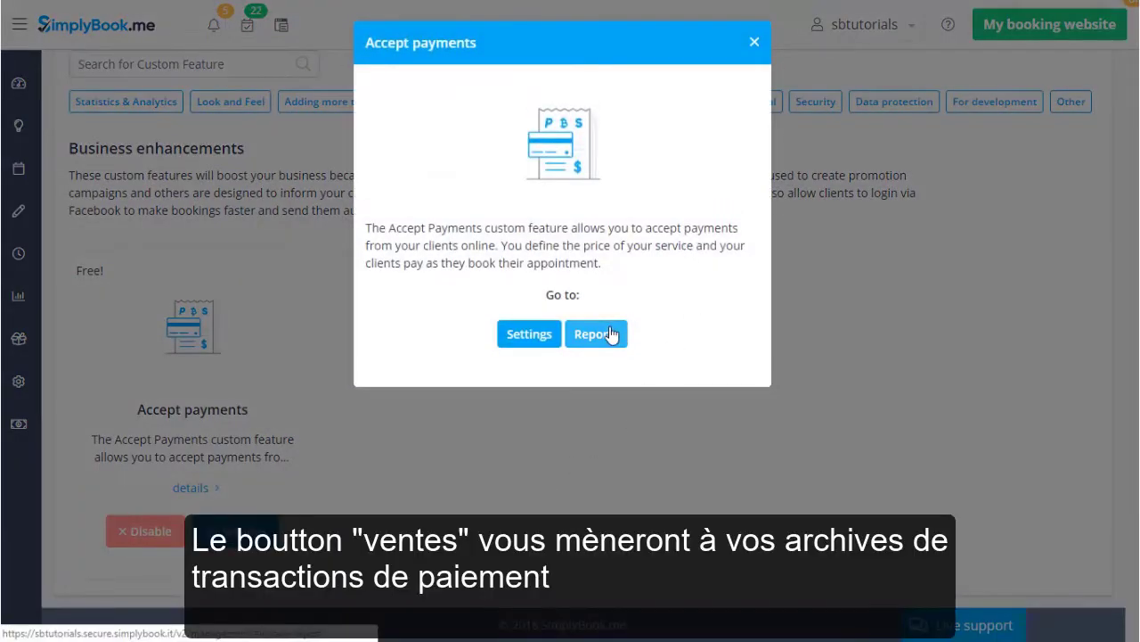
{"action": "left_click", "coordinate": [530, 335]}
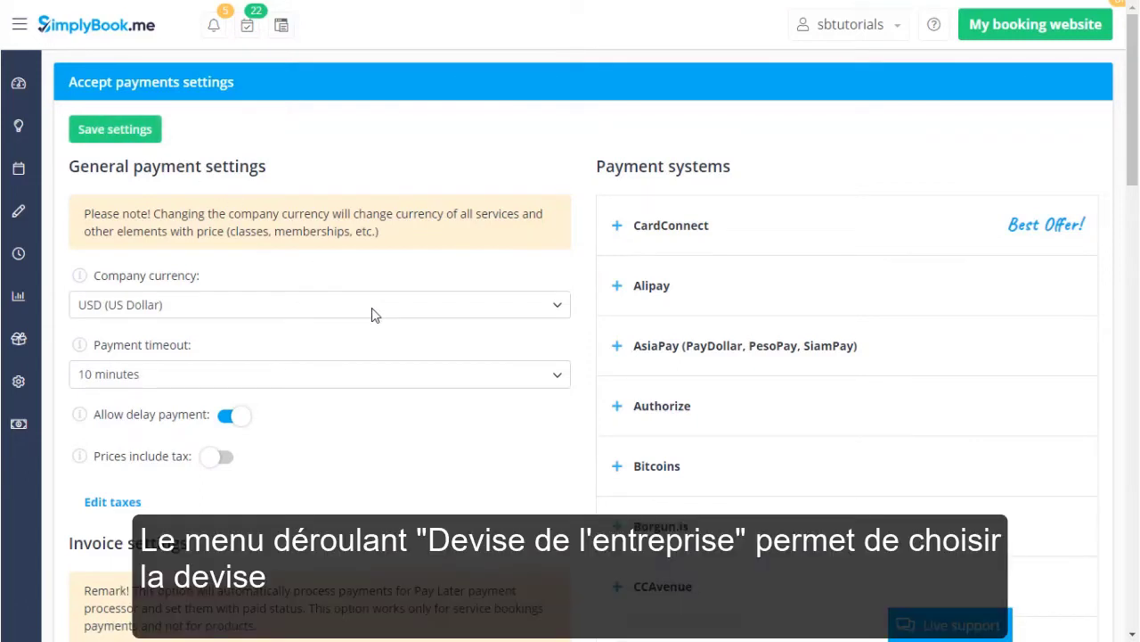
{"action": "left_click", "coordinate": [373, 307]}
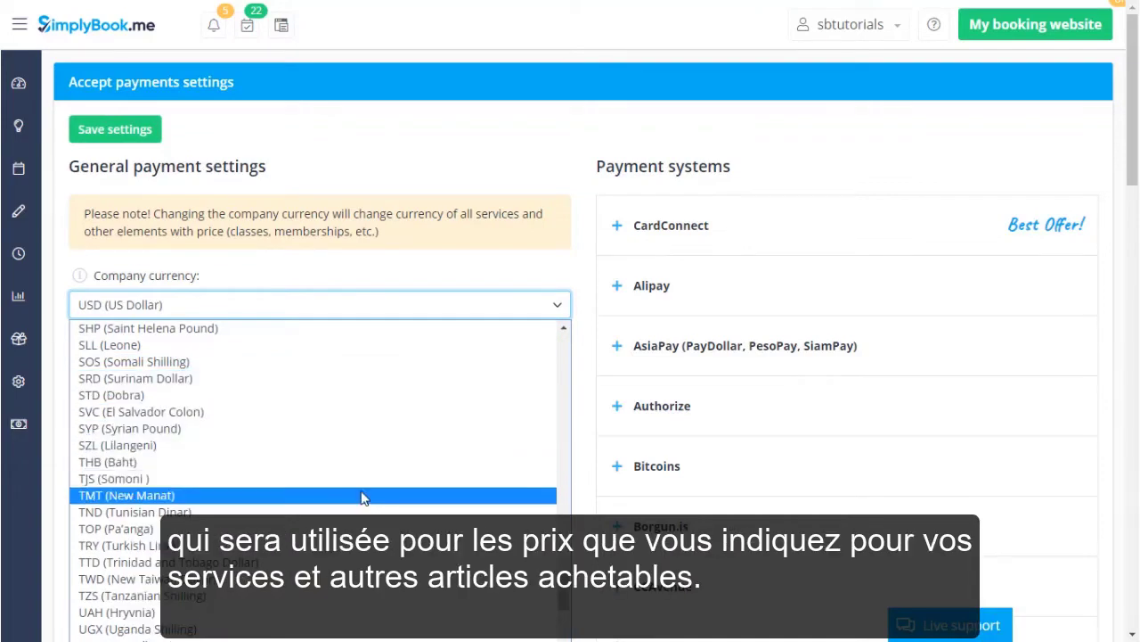
{"action": "scroll", "coordinate": [363, 521], "scroll_direction": "down", "scroll_amount": 5}
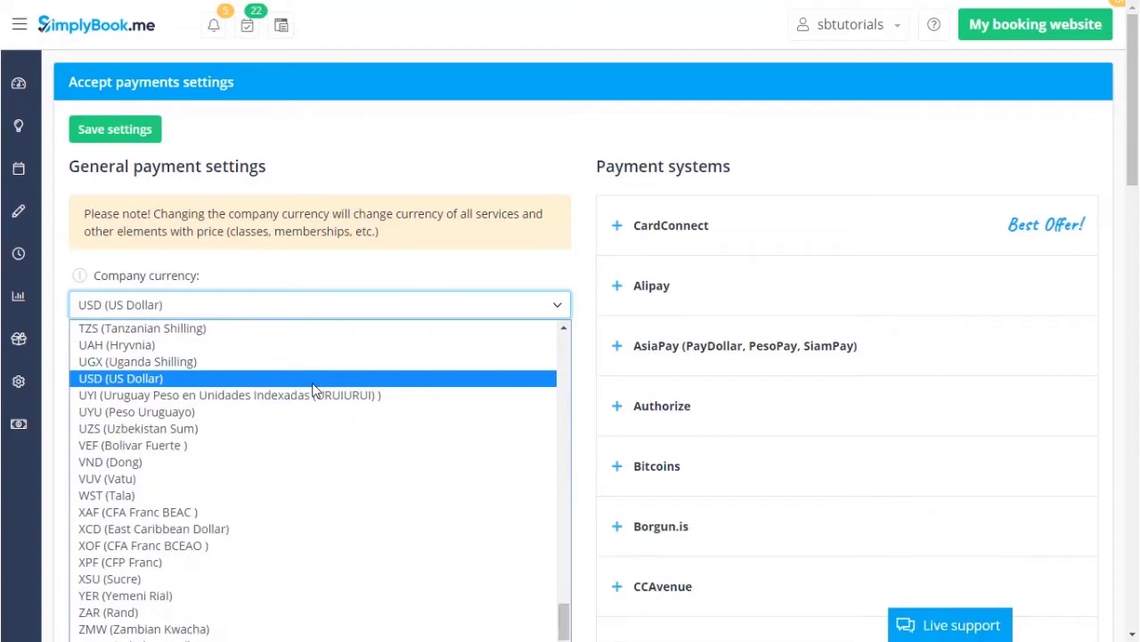
{"action": "left_click", "coordinate": [312, 384]}
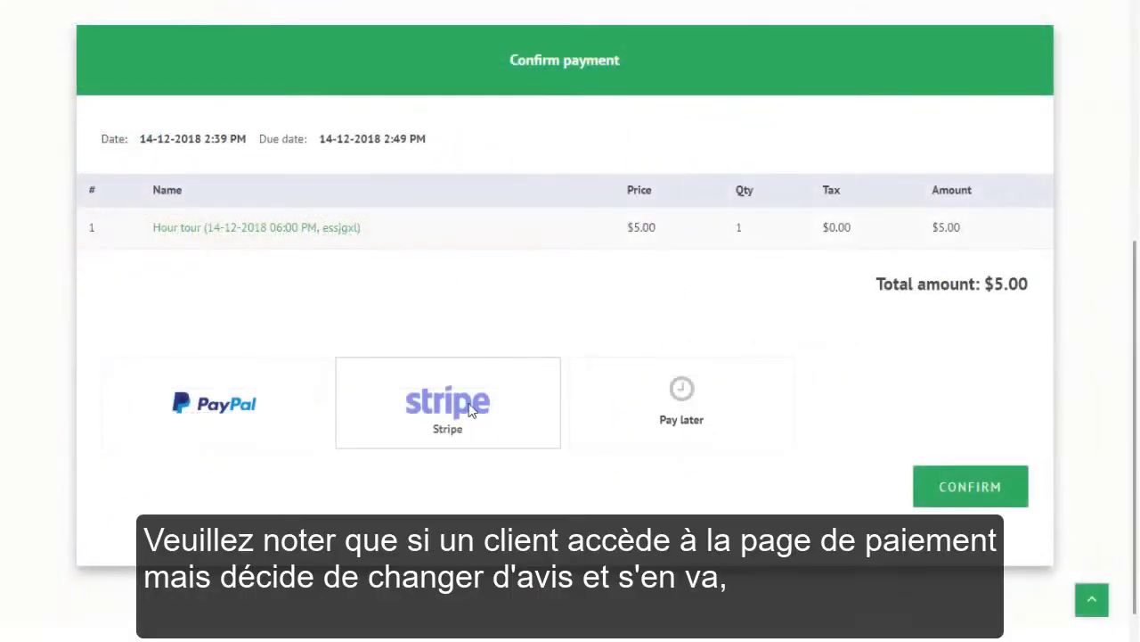
Step: Choose Stripe for the Hour tour booking, confirm, open its card payment form, and close the form without paying
{"action": "left_click", "coordinate": [470, 406]}
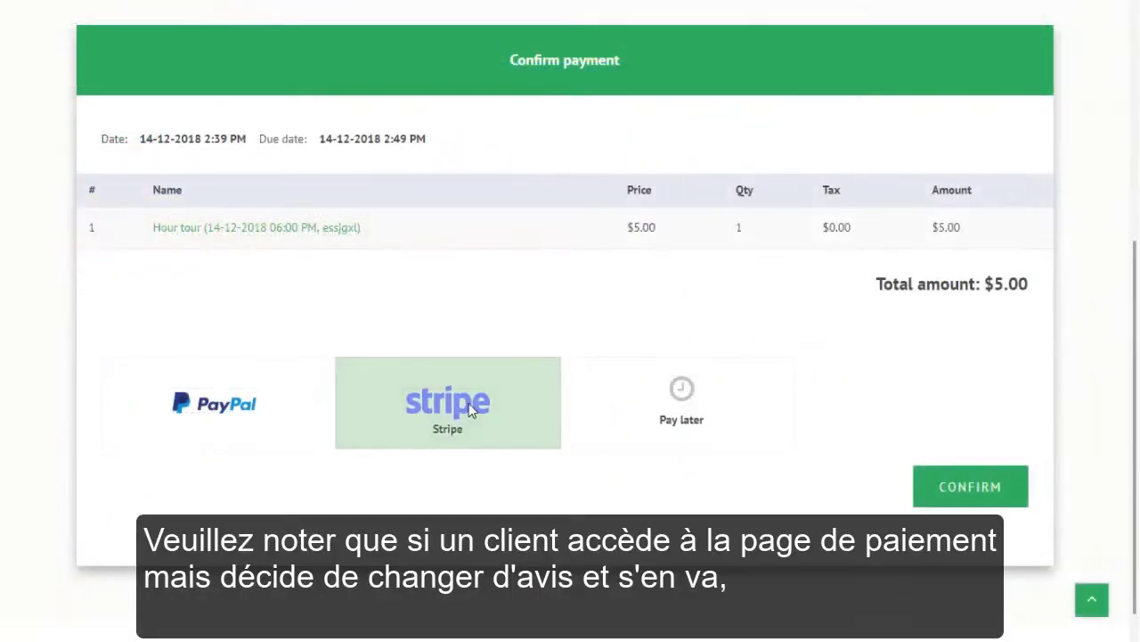
{"action": "left_click", "coordinate": [940, 493]}
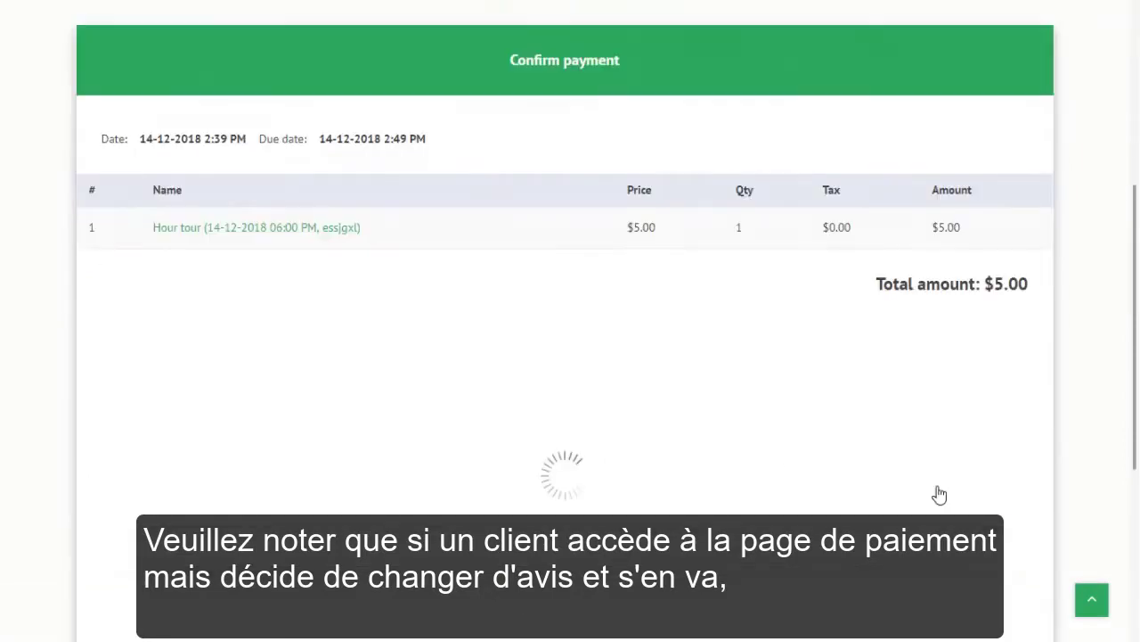
{"action": "left_click", "coordinate": [162, 366]}
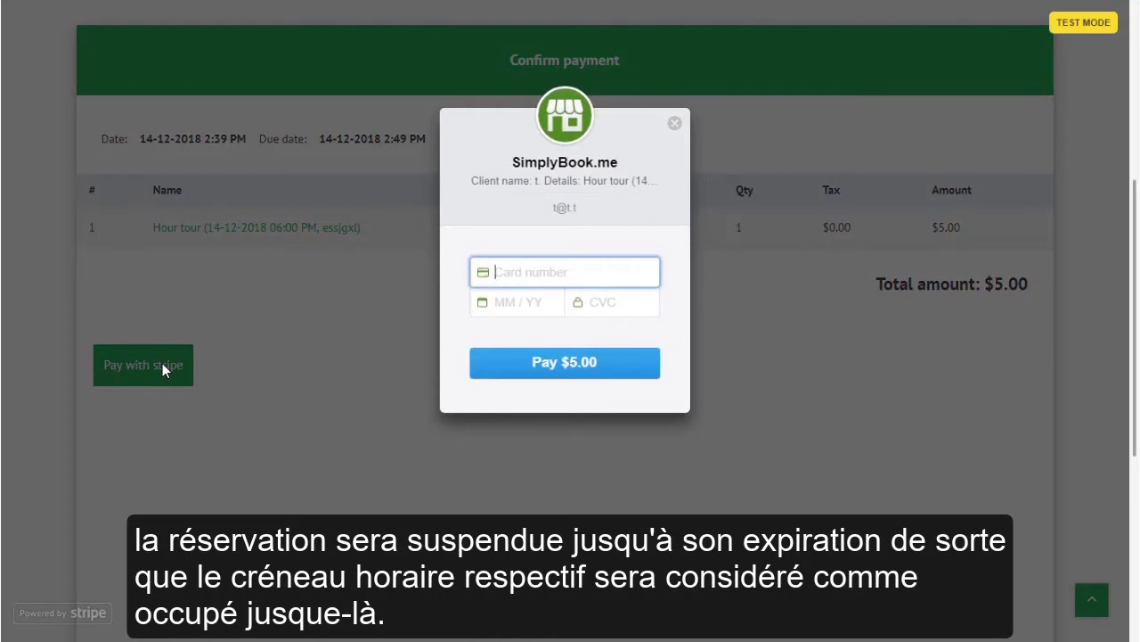
{"action": "left_click", "coordinate": [676, 130]}
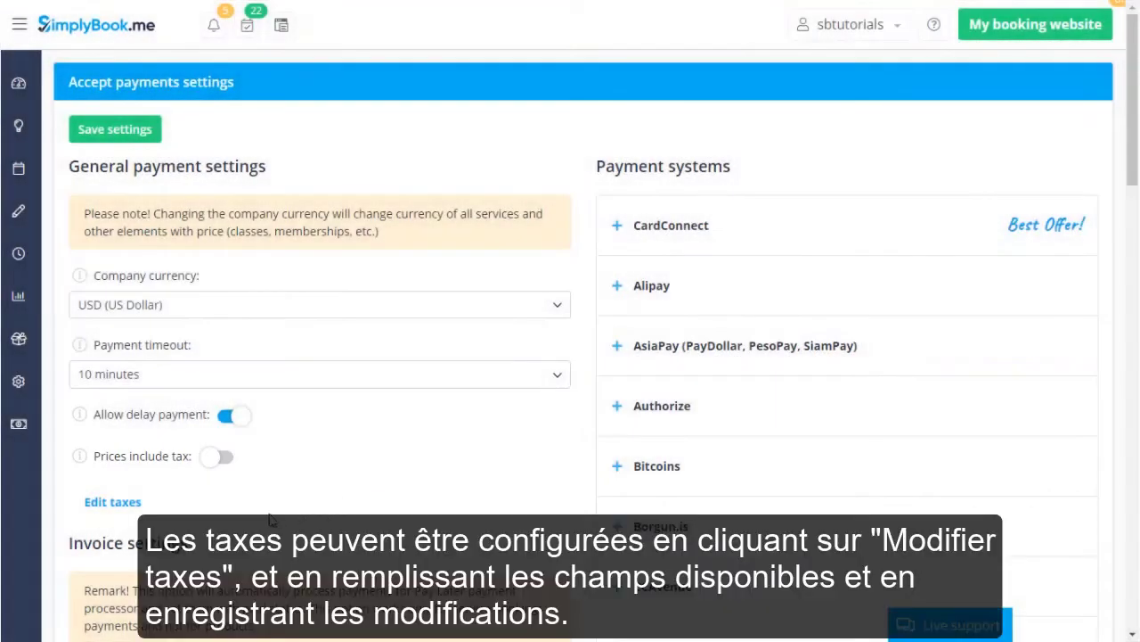
Step: Open the 5% tax entry for editing from the payment settings' sales taxes
{"action": "left_click", "coordinate": [138, 508]}
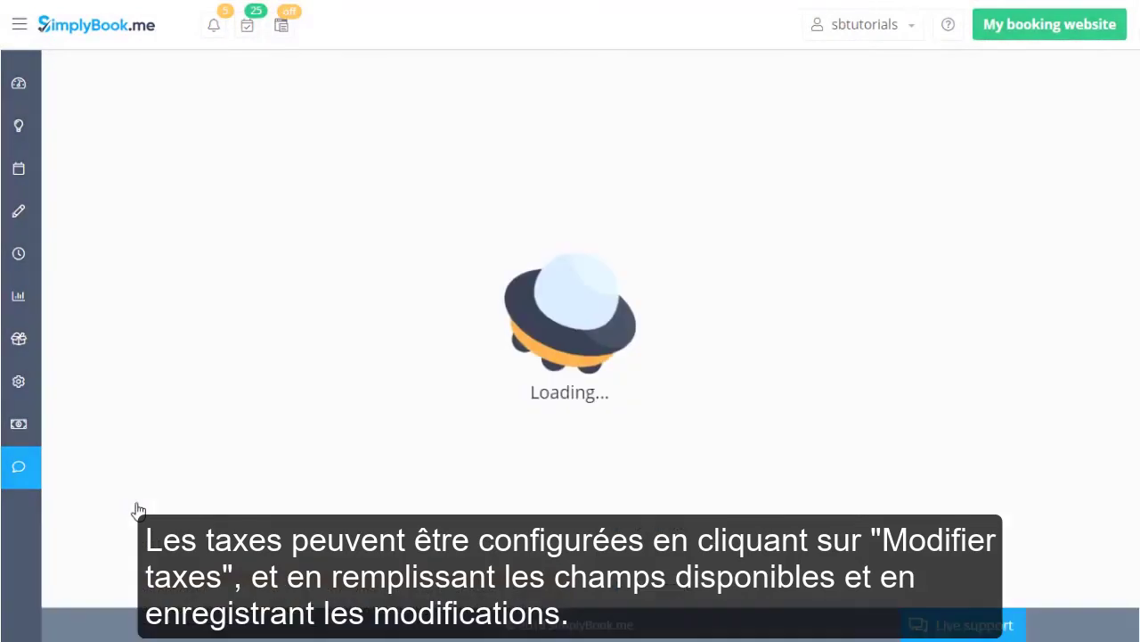
{"action": "left_click", "coordinate": [208, 184]}
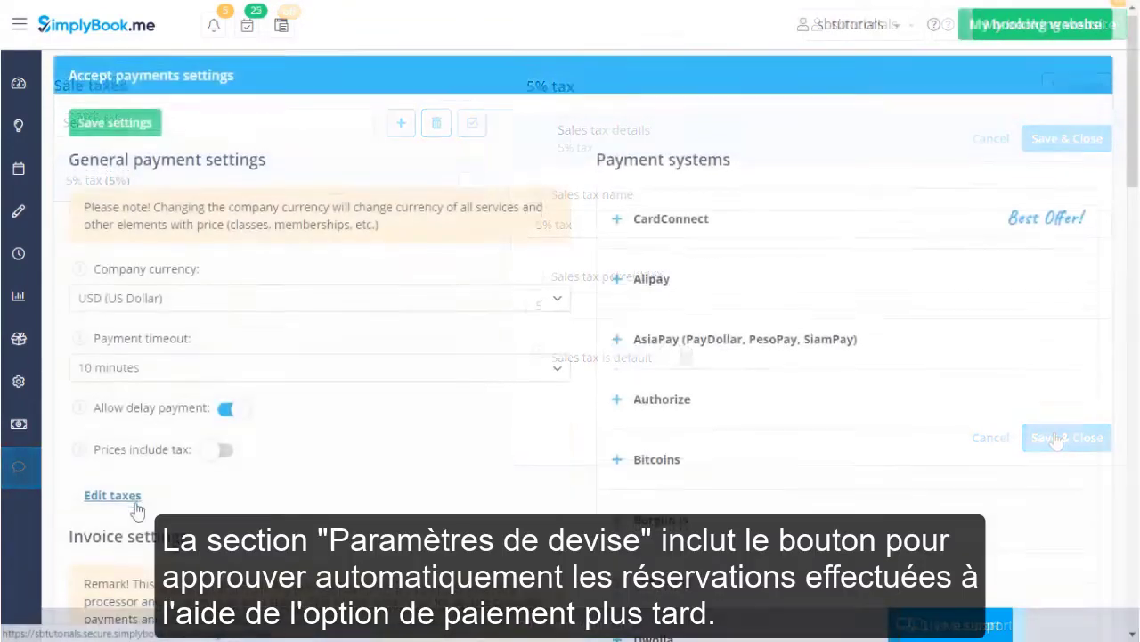
Step: Review the invoices in the payment transactions report and open the available actions for the newest Hour tour invoice
{"action": "scroll", "coordinate": [138, 508], "scroll_direction": "down", "scroll_amount": 5}
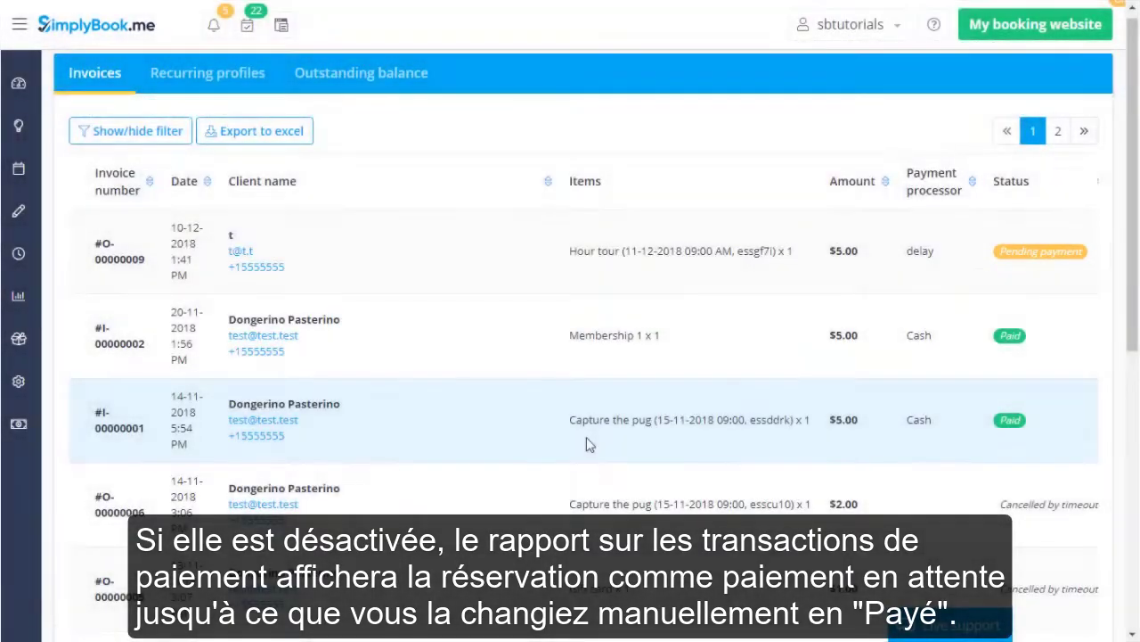
{"action": "scroll", "coordinate": [588, 439], "scroll_direction": "down", "scroll_amount": 6}
{"action": "left_click_drag", "start_coordinate": [107, 529], "coordinate": [356, 528]}
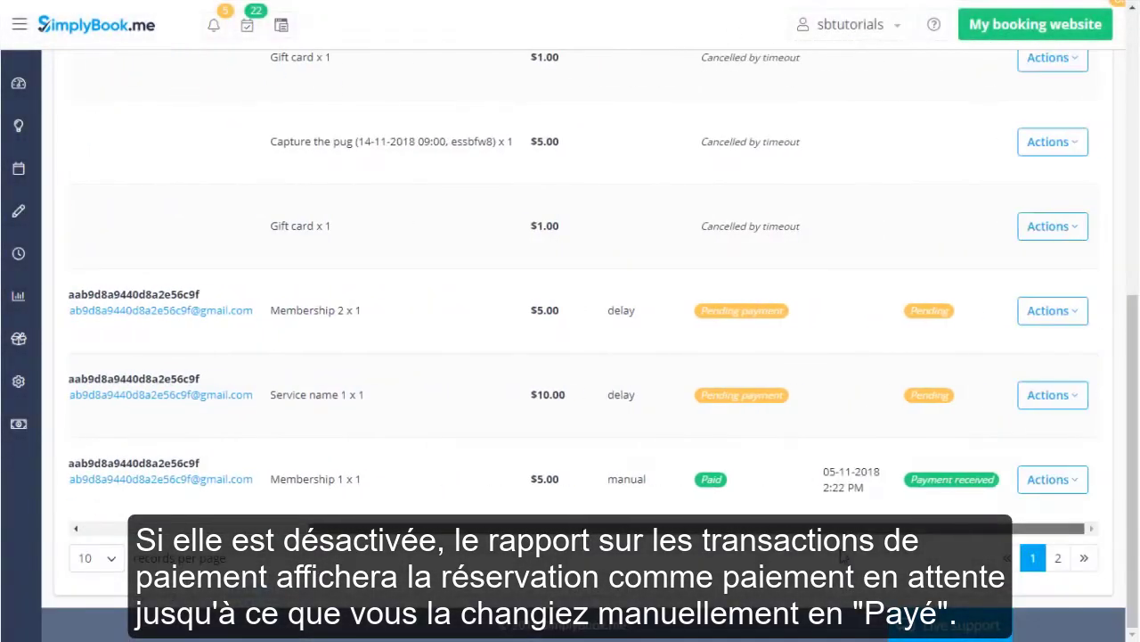
{"action": "scroll", "coordinate": [840, 440], "scroll_direction": "up", "scroll_amount": 6}
{"action": "left_click", "coordinate": [1051, 260]}
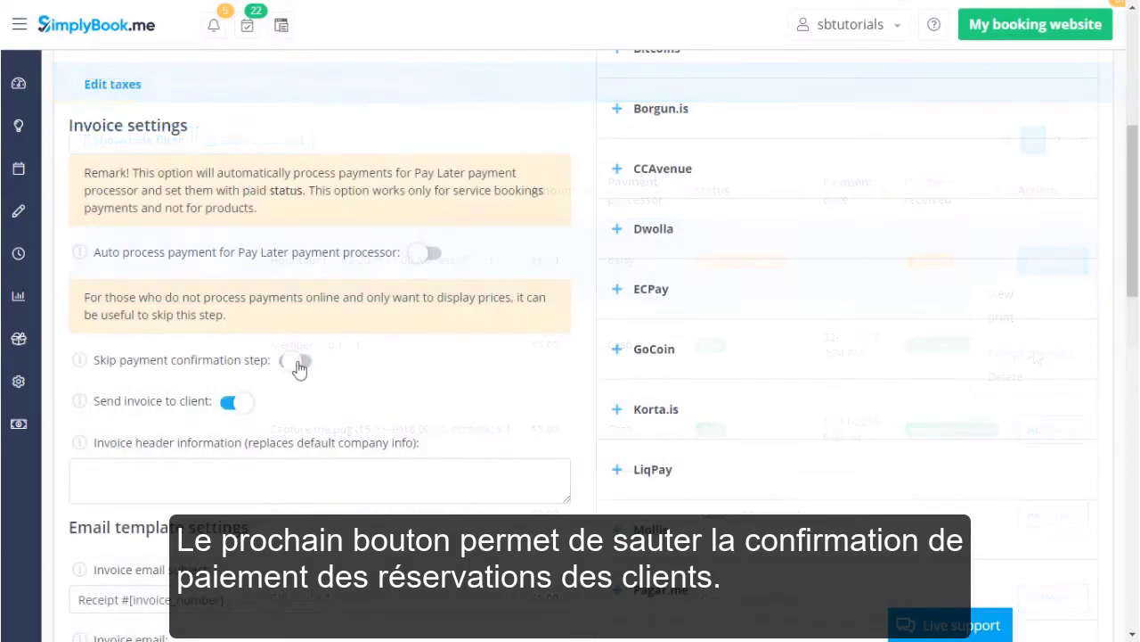
Step: Try out the Skip payment confirmation step option, and enter "Custom header" as the invoice header information
{"action": "left_click", "coordinate": [298, 363]}
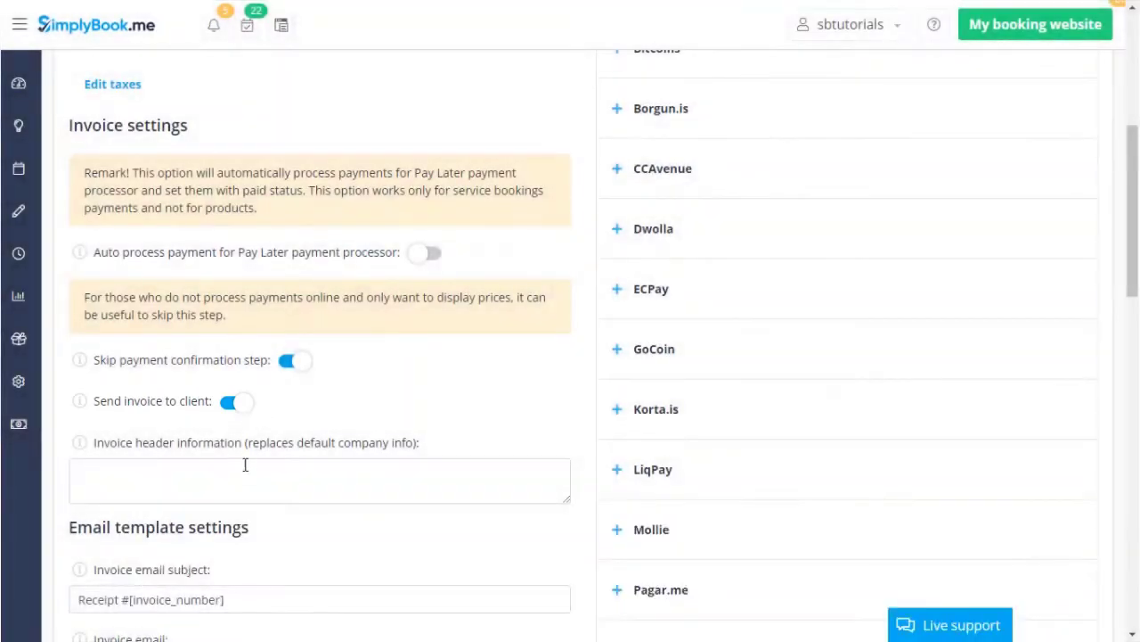
{"action": "left_click", "coordinate": [245, 464]}
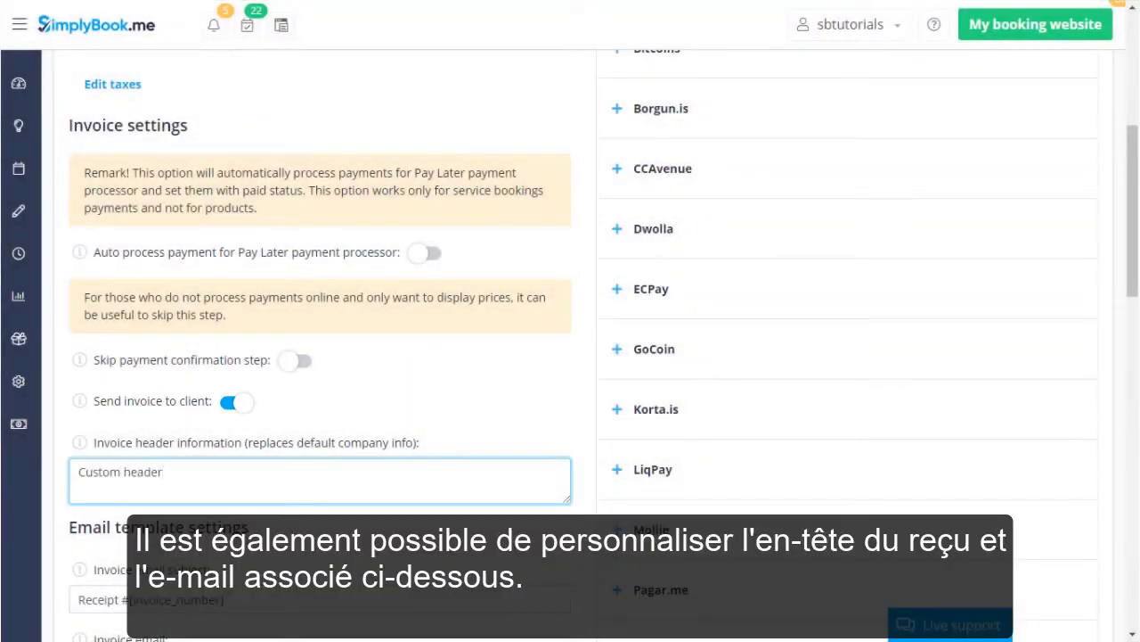
{"action": "type", "text": "ere"}
Step: Fill in the PayPal account email under the PayPal payment system
{"action": "scroll", "coordinate": [318, 519], "scroll_direction": "down", "scroll_amount": 5}
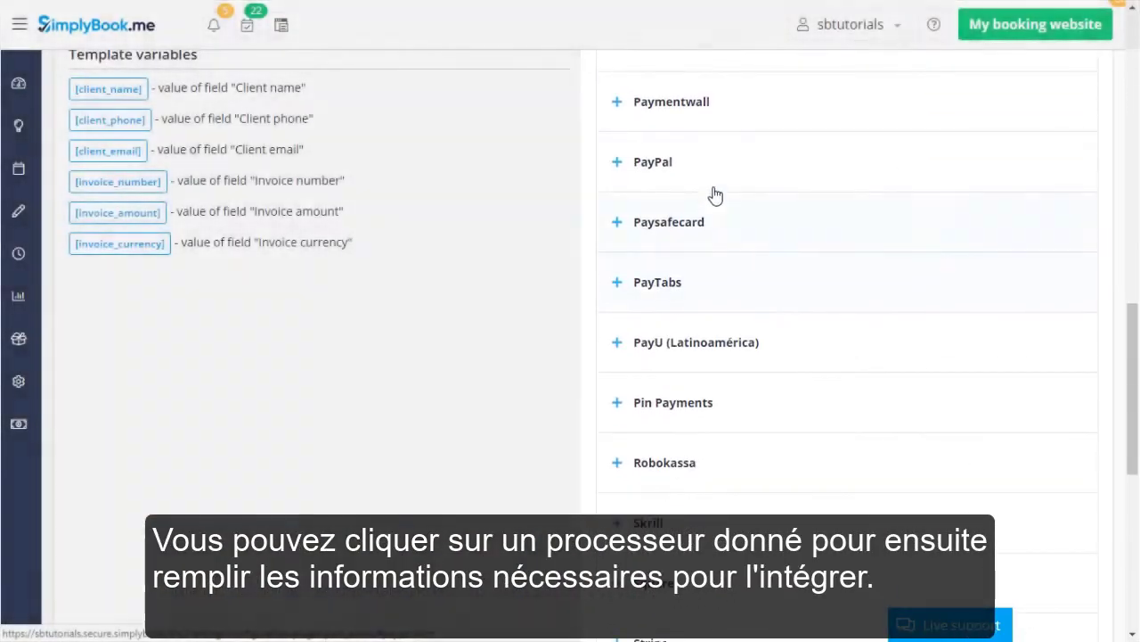
{"action": "left_click", "coordinate": [713, 188]}
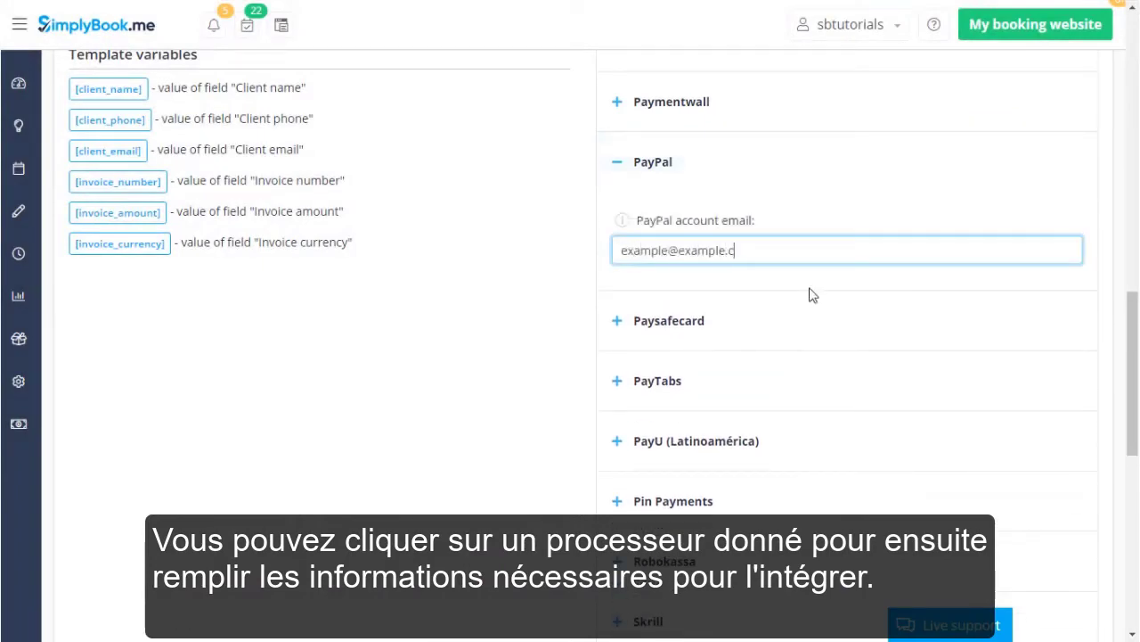
{"action": "type", "text": "om"}
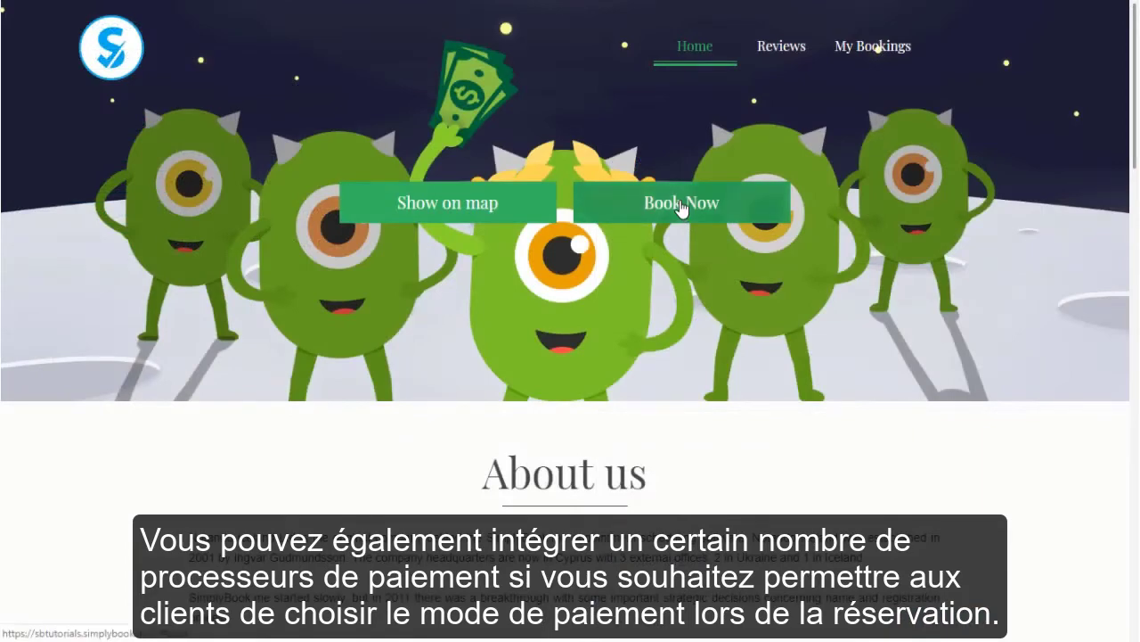
Step: Book the Hour tour on the booking website with the Downtown provider for Friday, 14 December at 6:00 PM
{"action": "left_click", "coordinate": [681, 206]}
{"action": "left_click", "coordinate": [747, 481]}
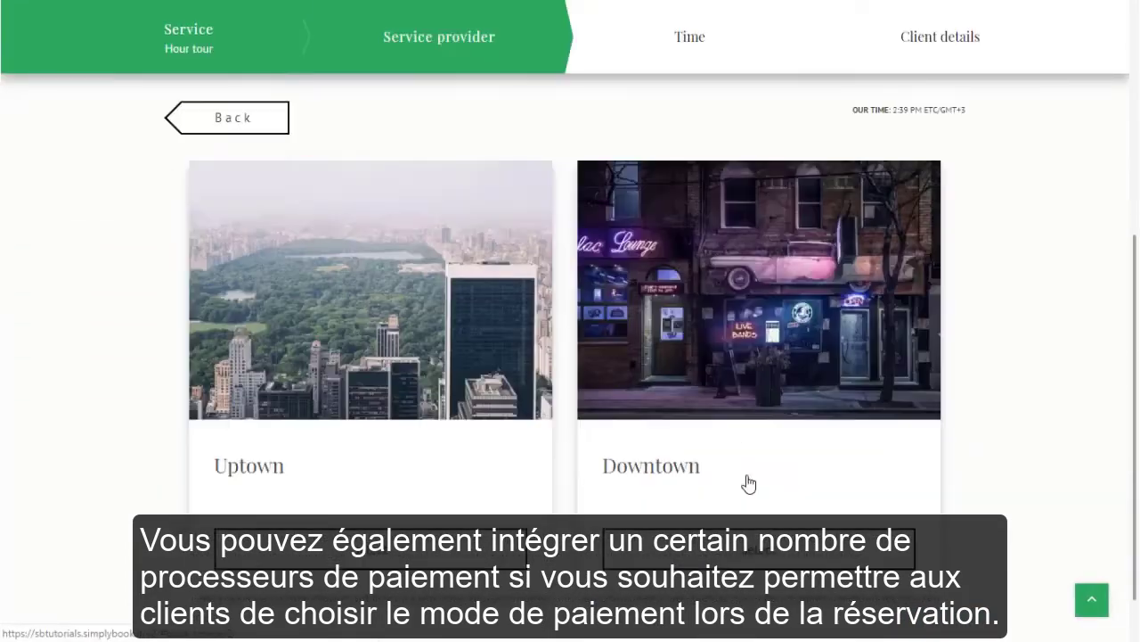
{"action": "left_click", "coordinate": [753, 553]}
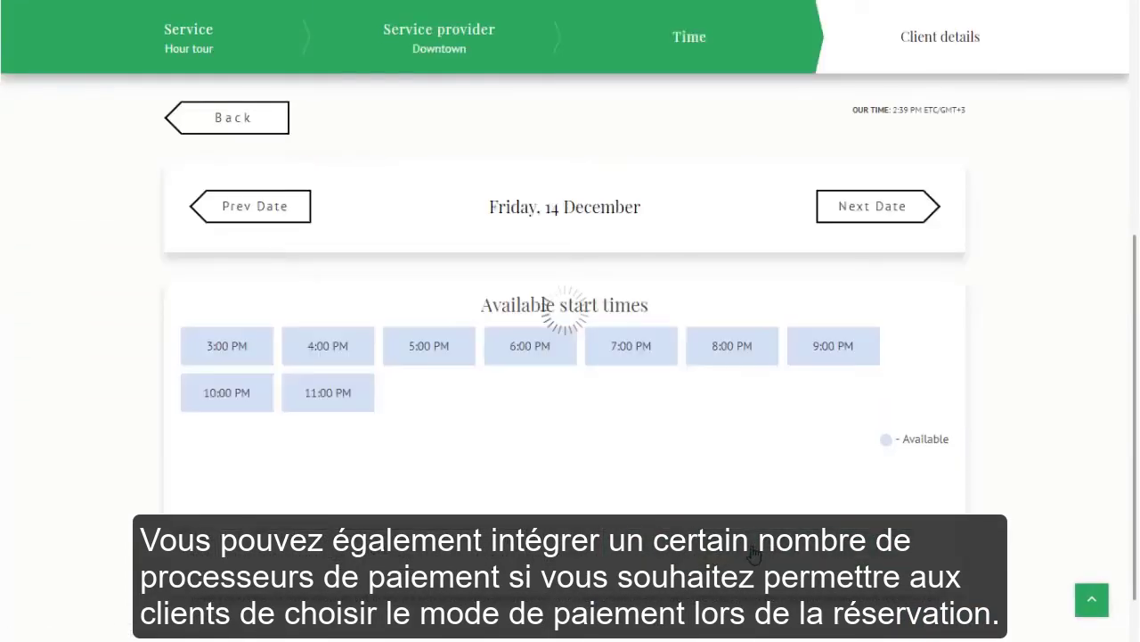
{"action": "left_click", "coordinate": [544, 357]}
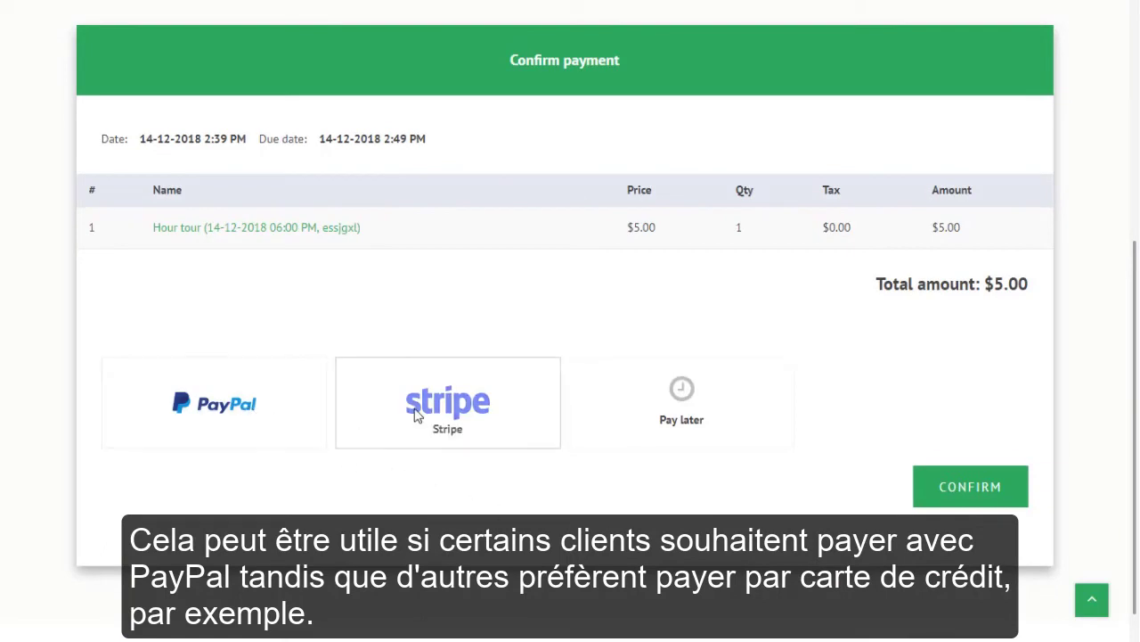
Step: Confirm Stripe as the booking's payment method, view its card payment form, and close it without paying
{"action": "left_click", "coordinate": [469, 405]}
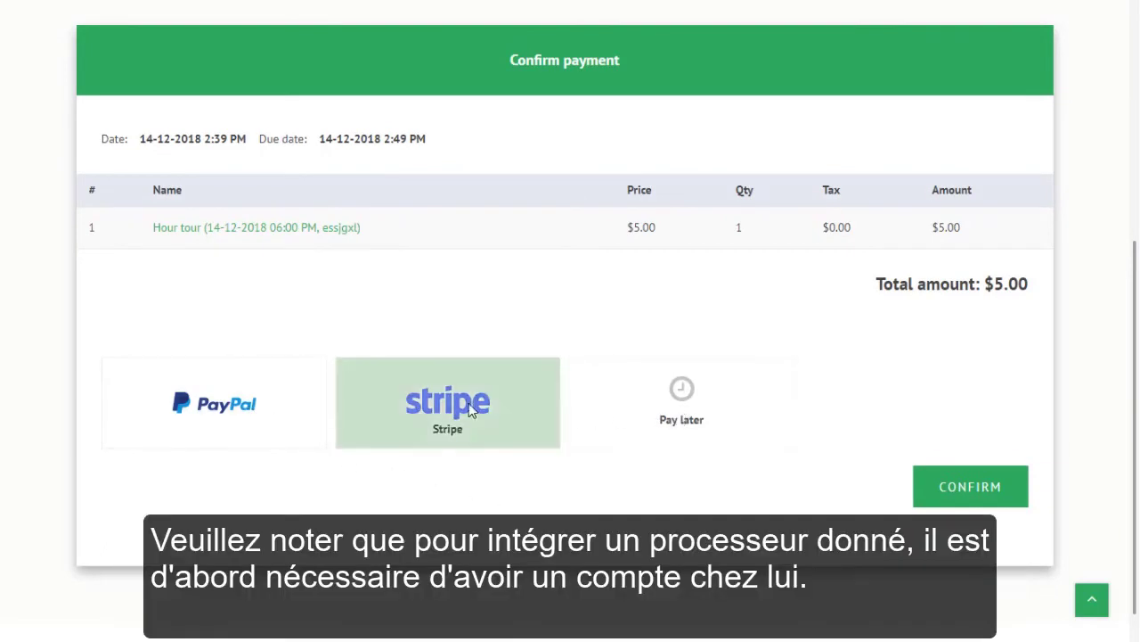
{"action": "left_click", "coordinate": [934, 487]}
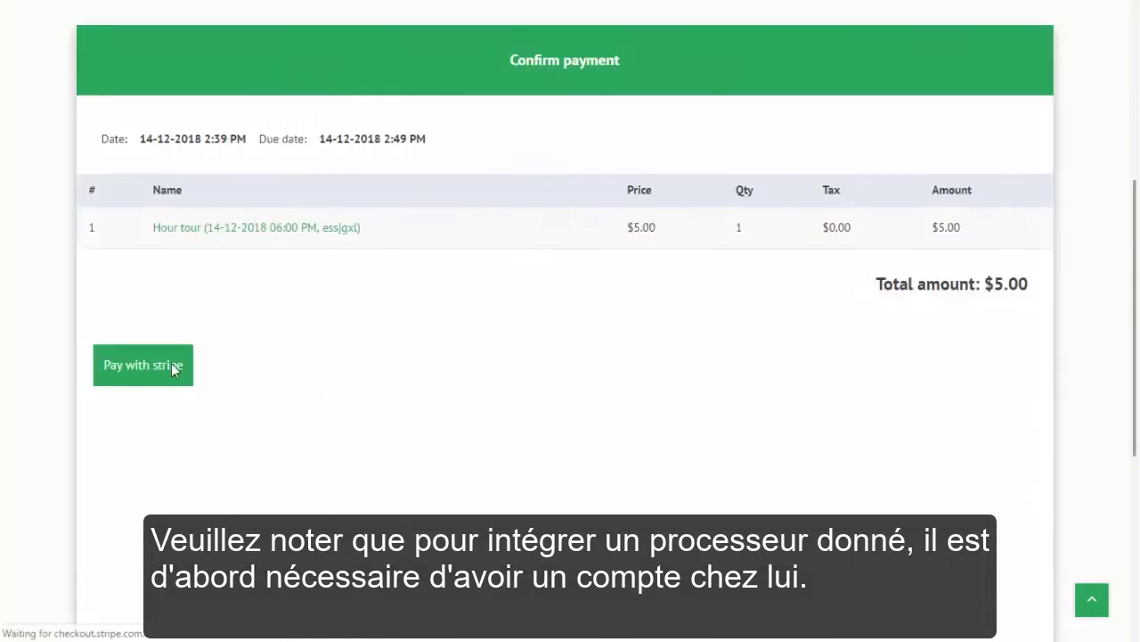
{"action": "left_click", "coordinate": [169, 365]}
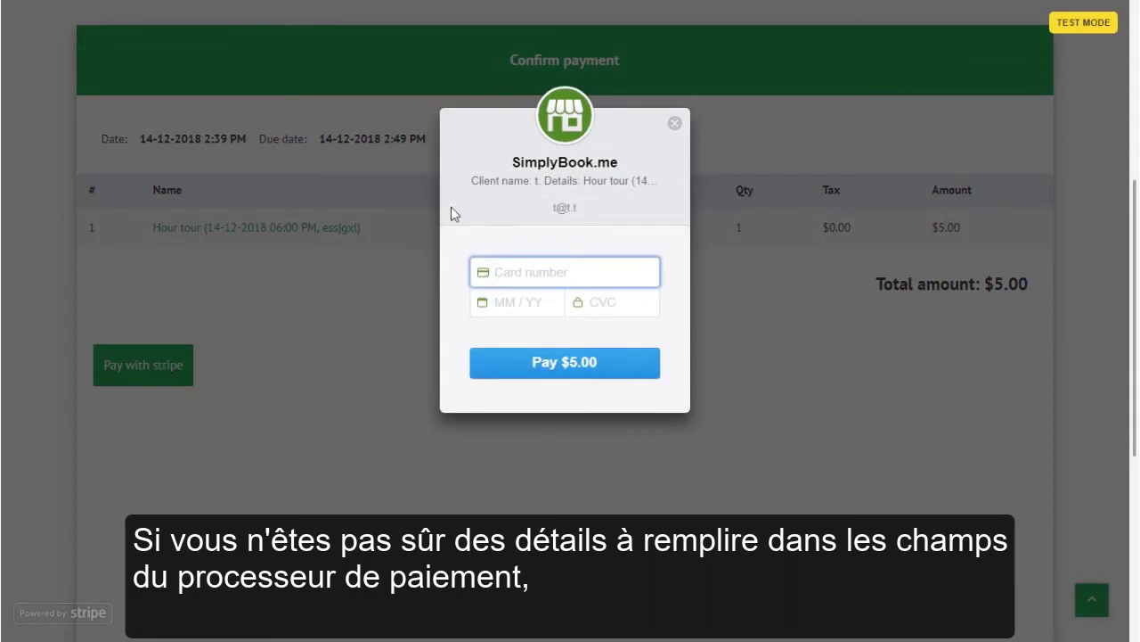
{"action": "left_click", "coordinate": [675, 124]}
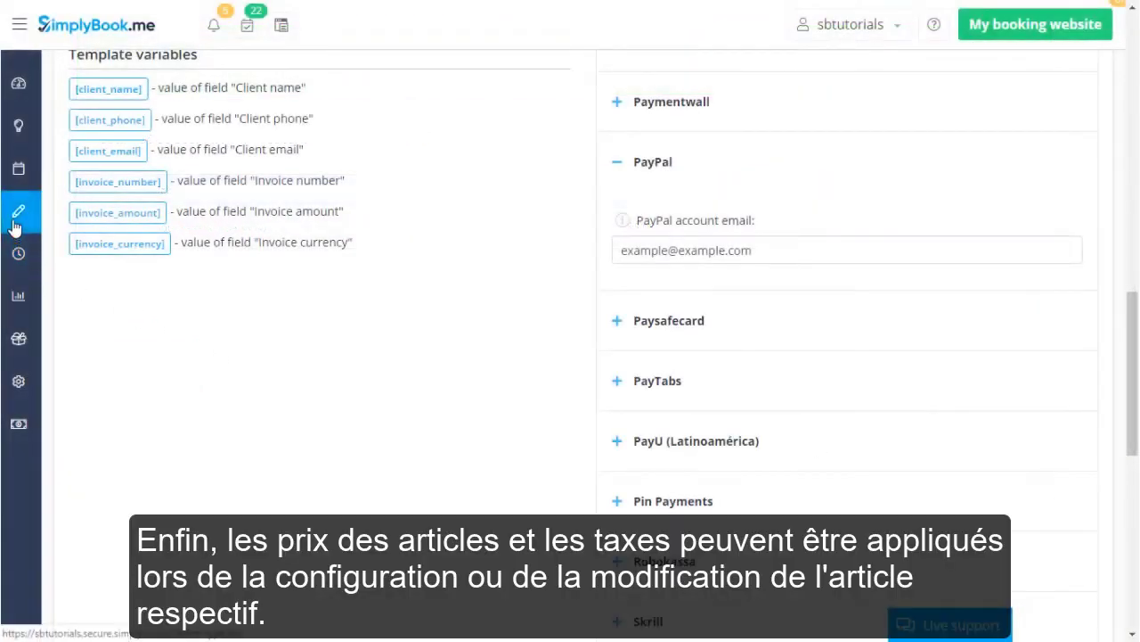
Step: Set the Hour tour service's price to 5.00 USD and its service sales tax to 5% tax
{"action": "left_click", "coordinate": [18, 216]}
{"action": "left_click", "coordinate": [37, 253]}
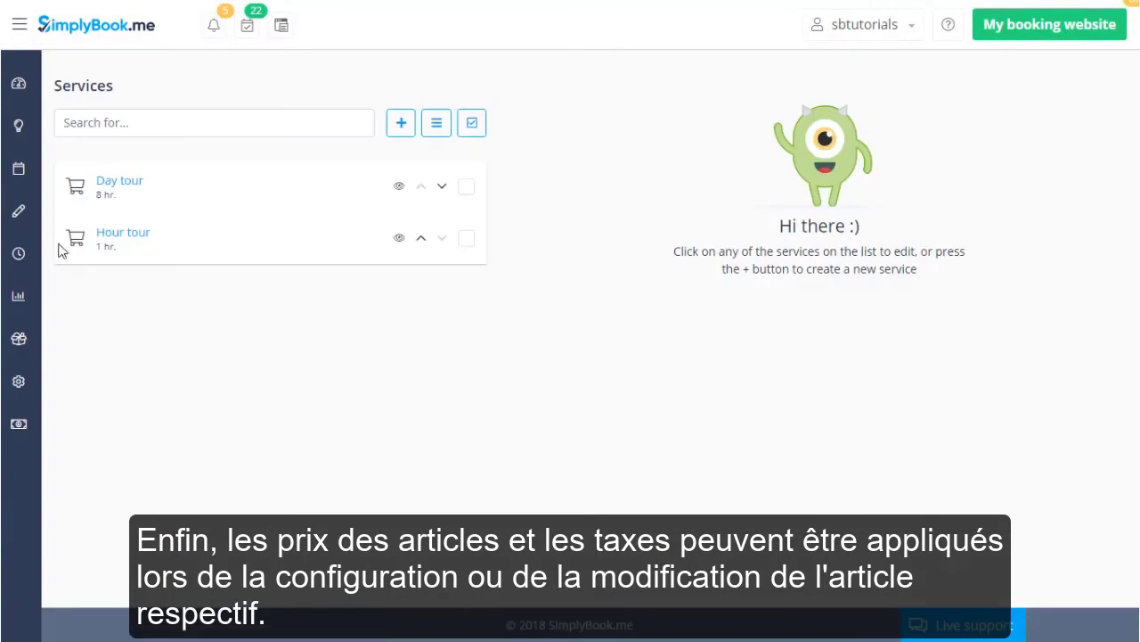
{"action": "left_click", "coordinate": [182, 240]}
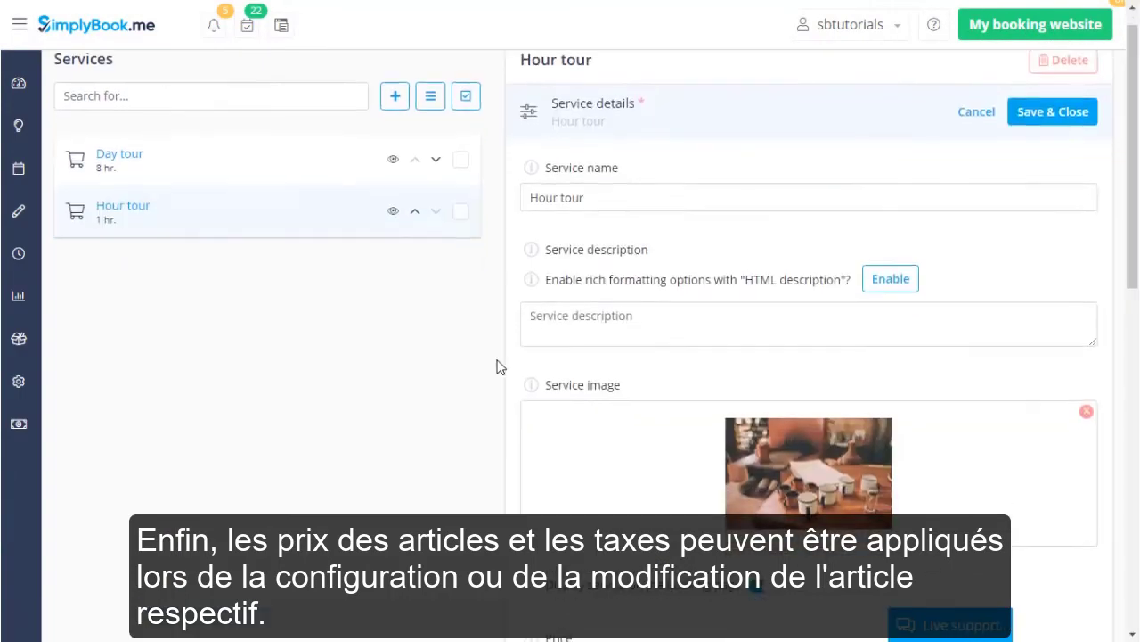
{"action": "scroll", "coordinate": [501, 362], "scroll_direction": "down", "scroll_amount": 4}
{"action": "left_click", "coordinate": [582, 333]}
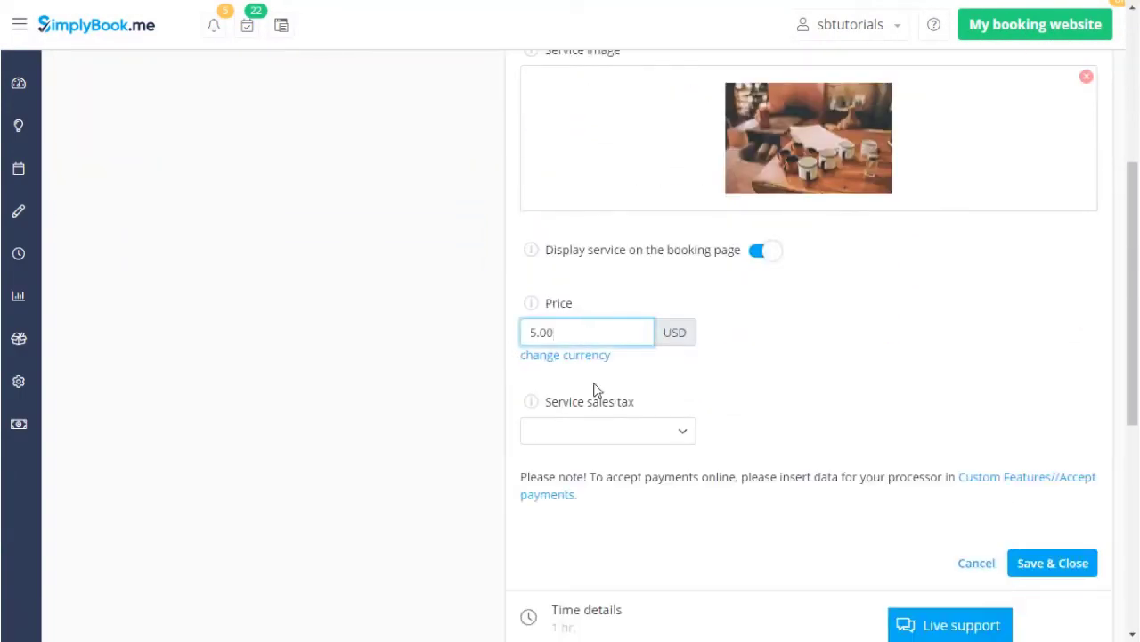
{"action": "left_click", "coordinate": [623, 431]}
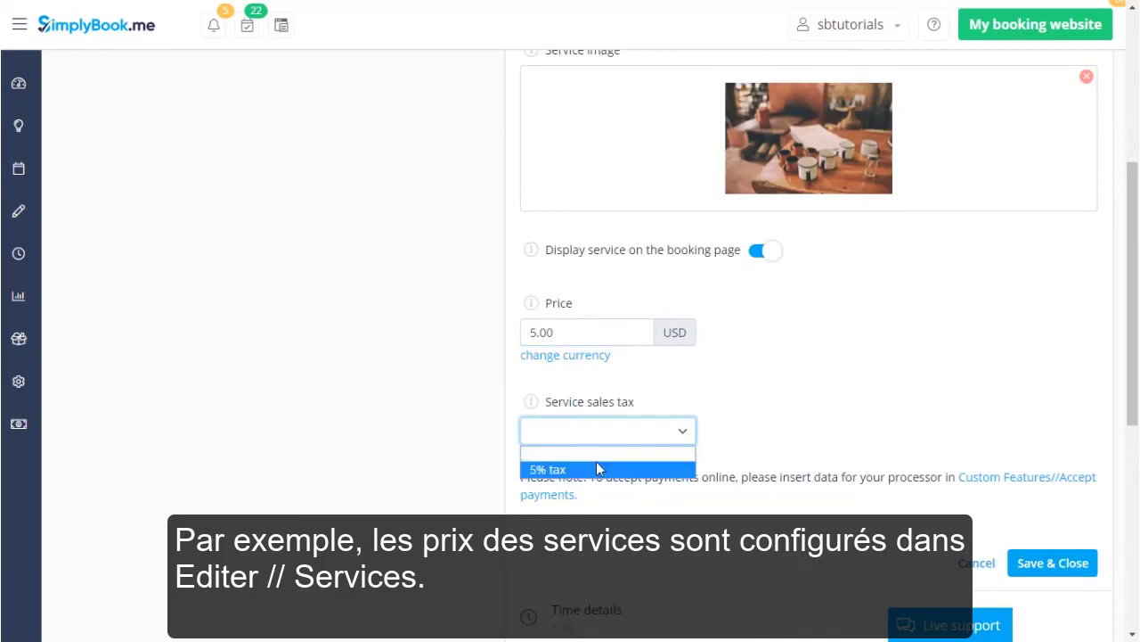
{"action": "left_click", "coordinate": [597, 469]}
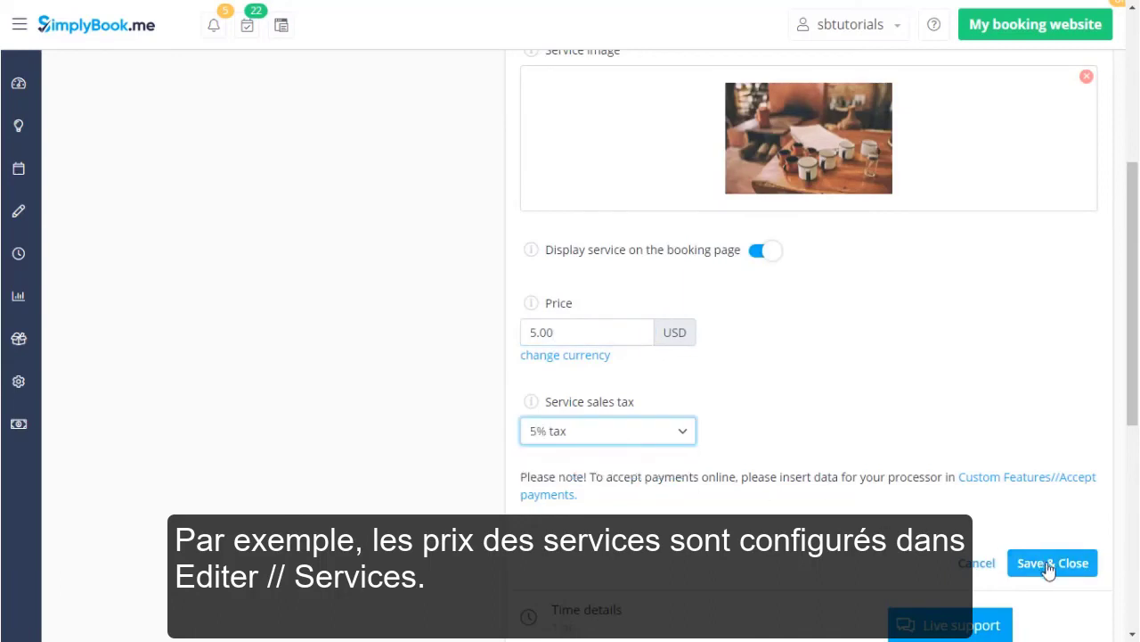
Step: Open the Payment transactions report in the admin interface
{"action": "left_click", "coordinate": [19, 298]}
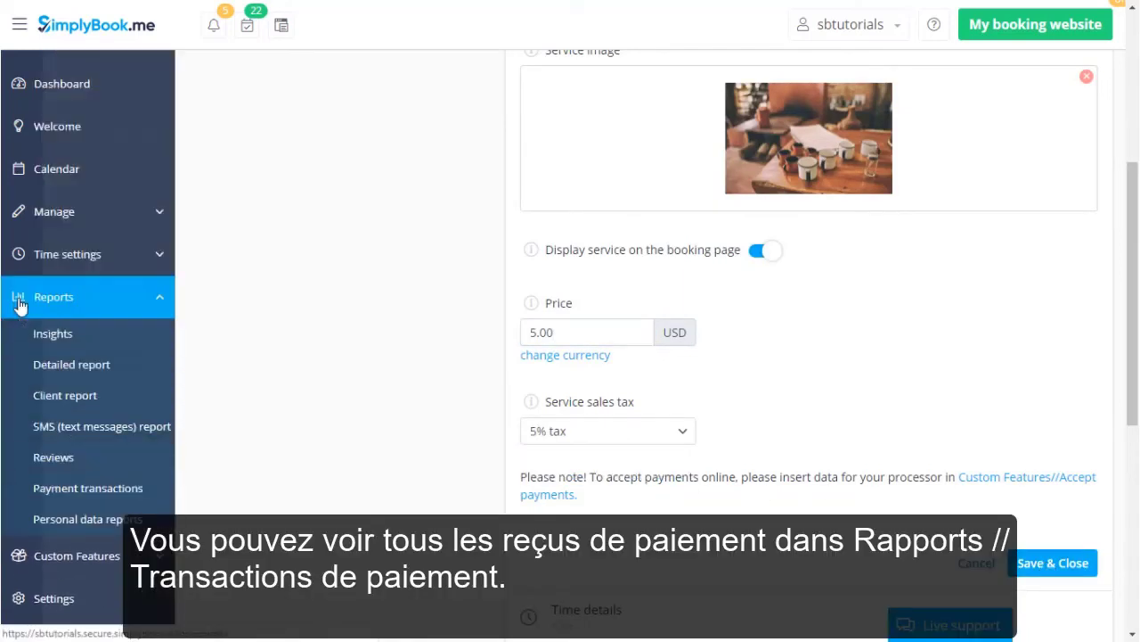
{"action": "left_click", "coordinate": [89, 490]}
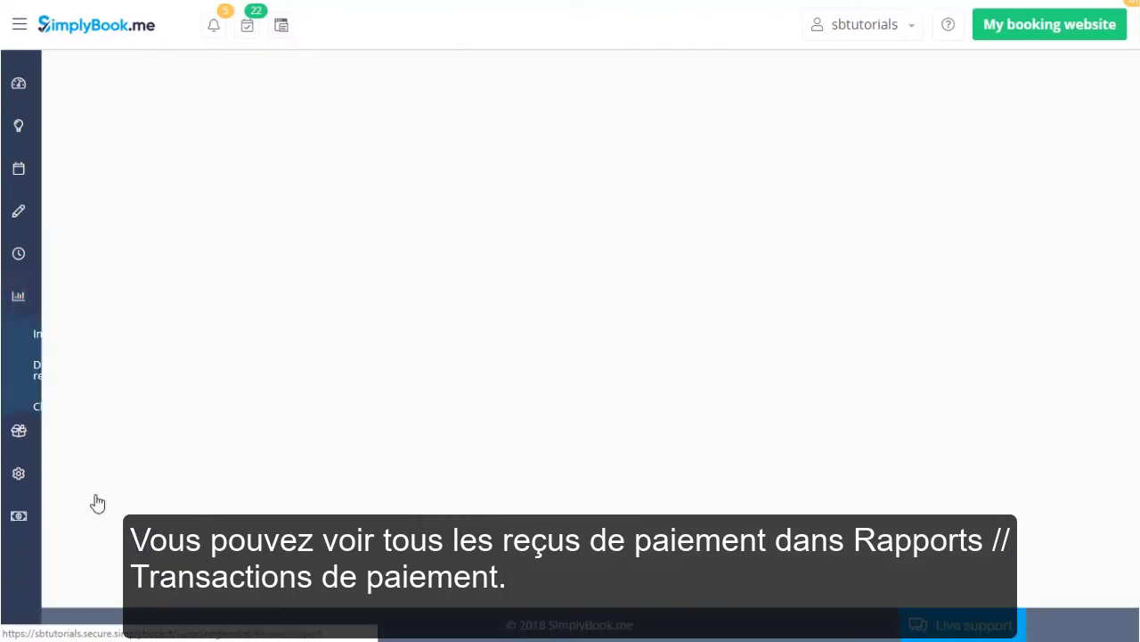